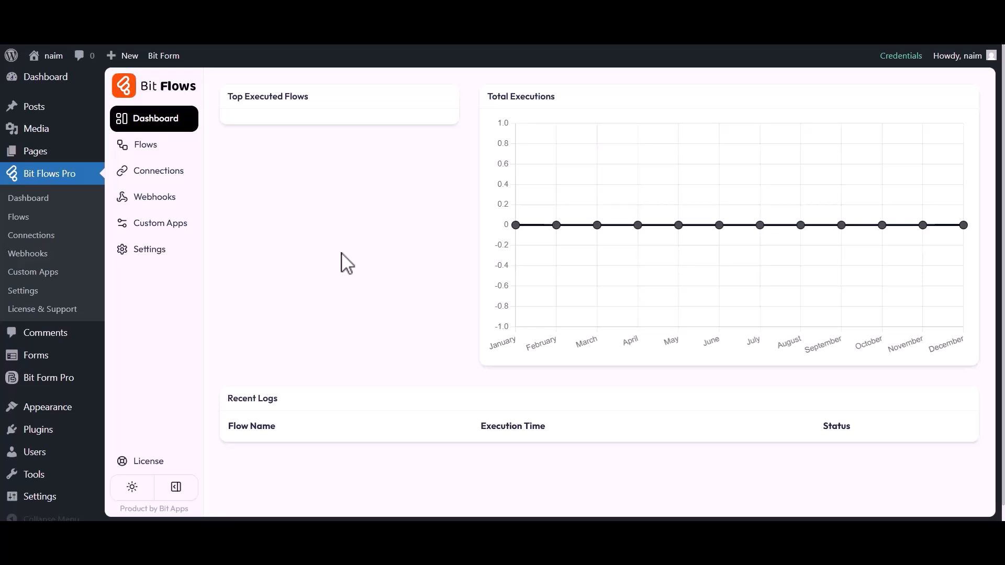
Step: Create a blank flow titled 'HappyForm to MailerCloud' from the Flows list
click(152, 146)
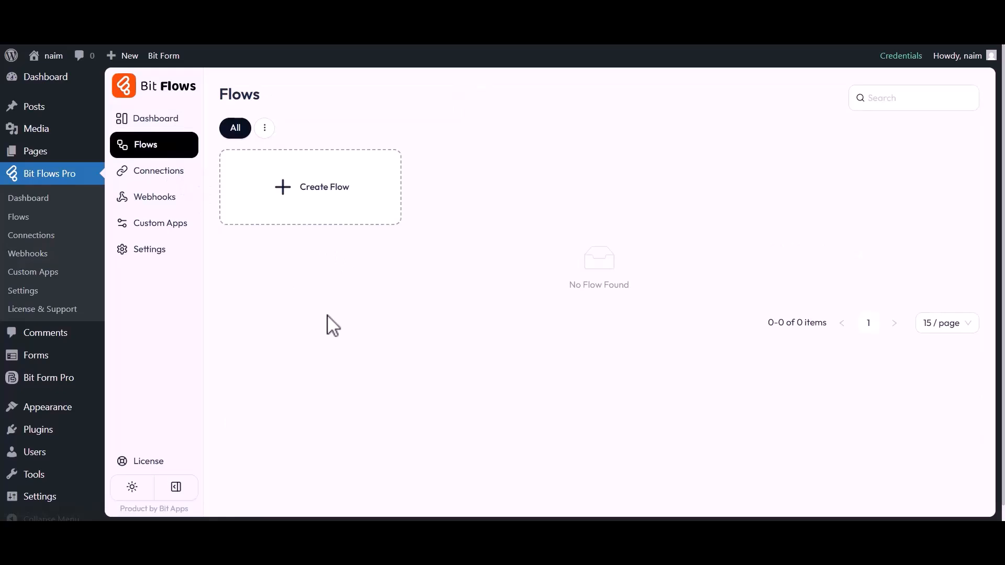
click(321, 194)
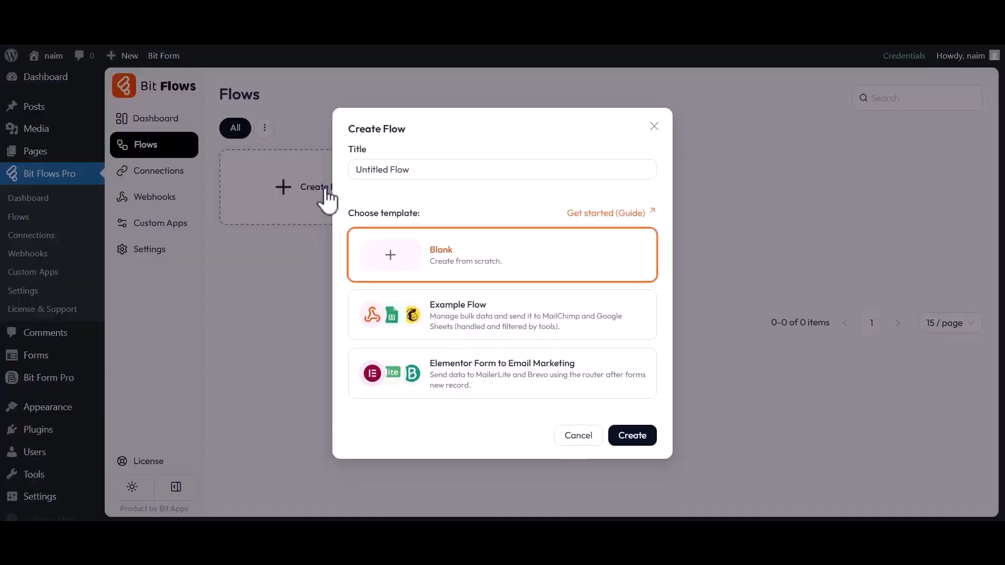
triple_click(400, 178)
text(HappyForm to MailerCloud)
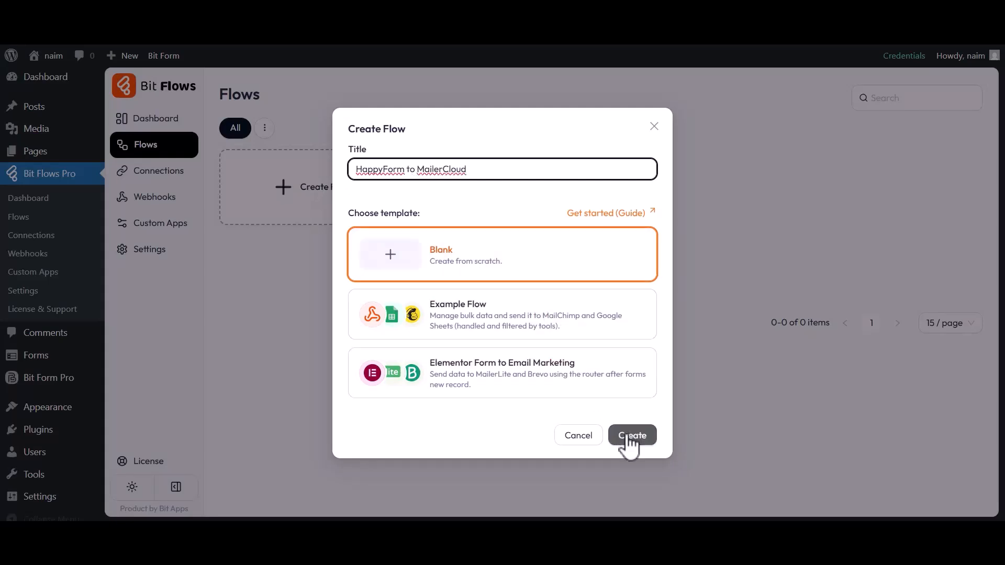
click(630, 437)
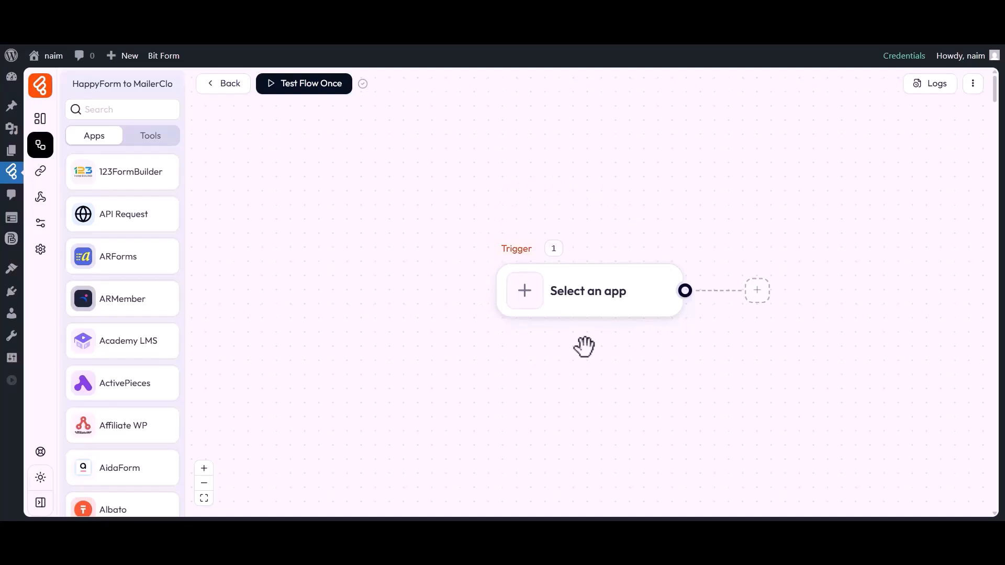
Step: Set the trigger to happyForm Form Submission on the Simple Contact Form
drag(584, 346, 487, 343)
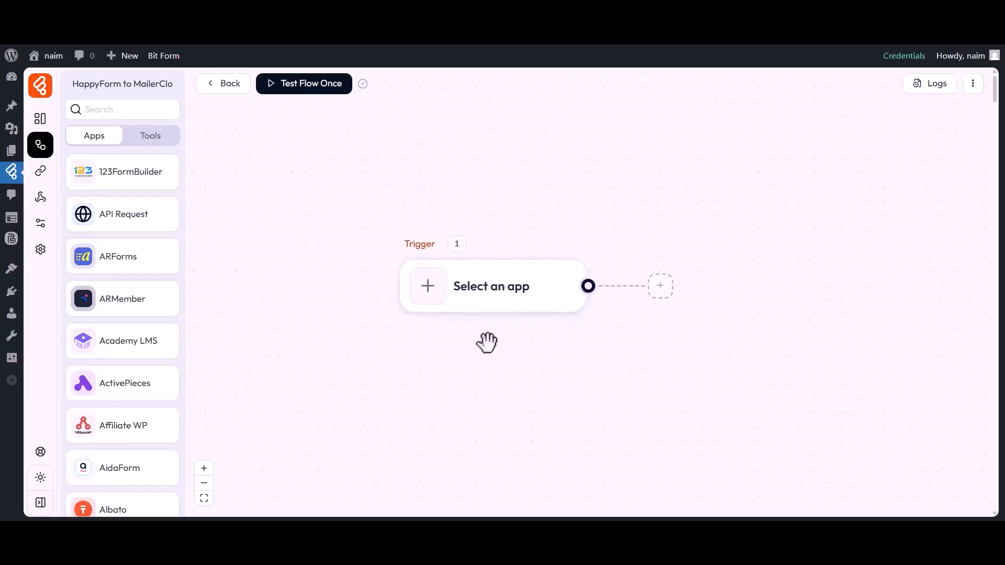
click(431, 297)
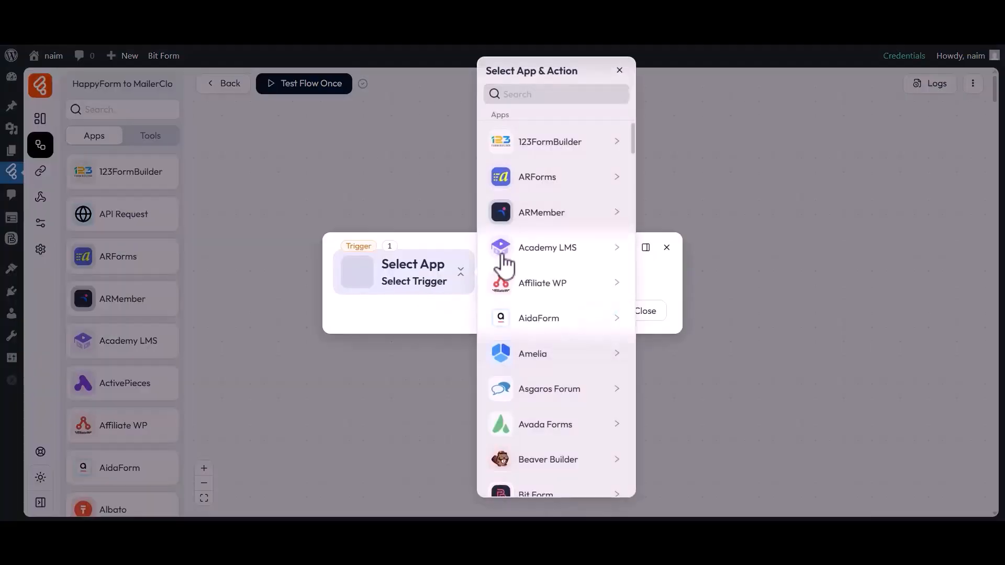
click(554, 96)
text(HappyForm)
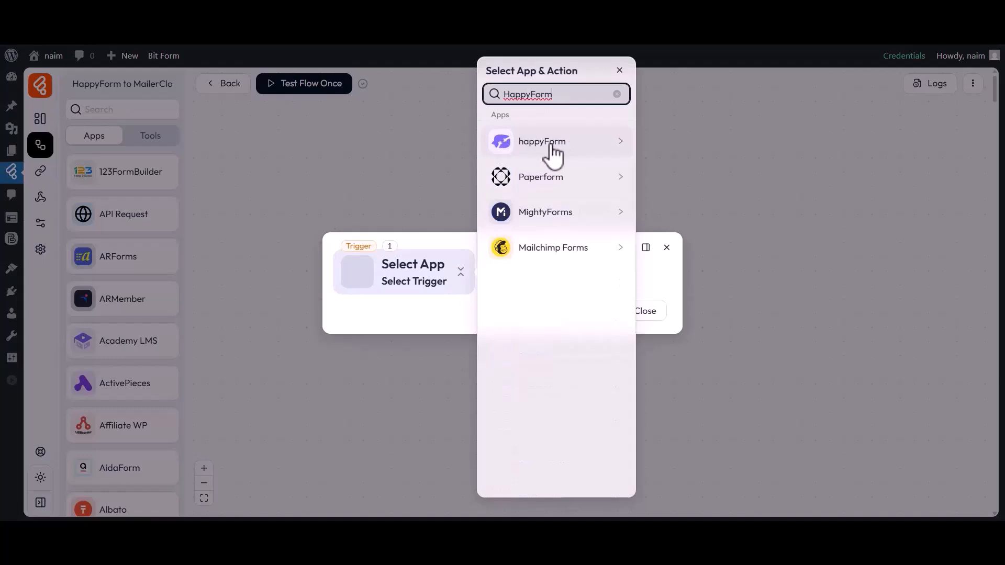
click(523, 150)
click(669, 137)
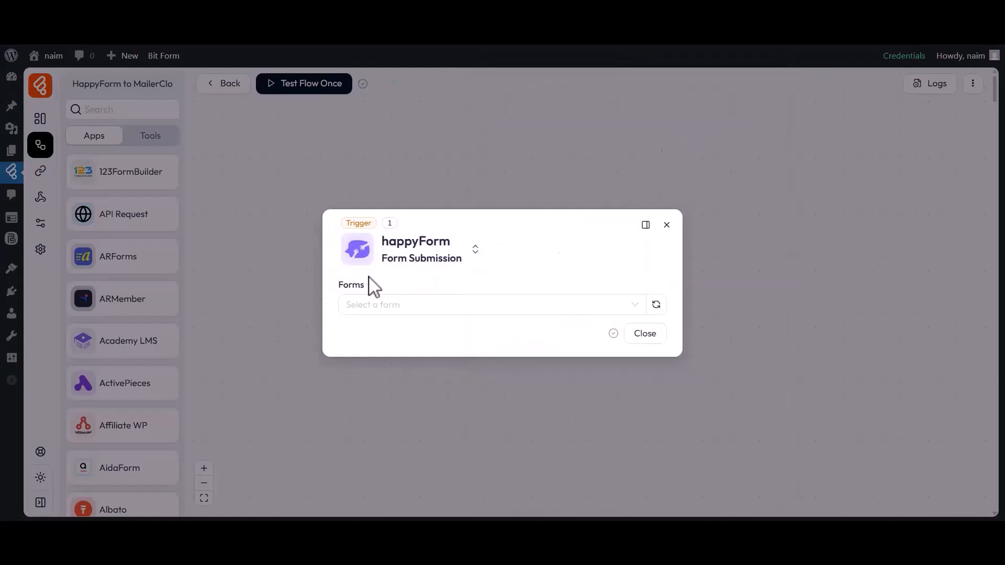
click(376, 305)
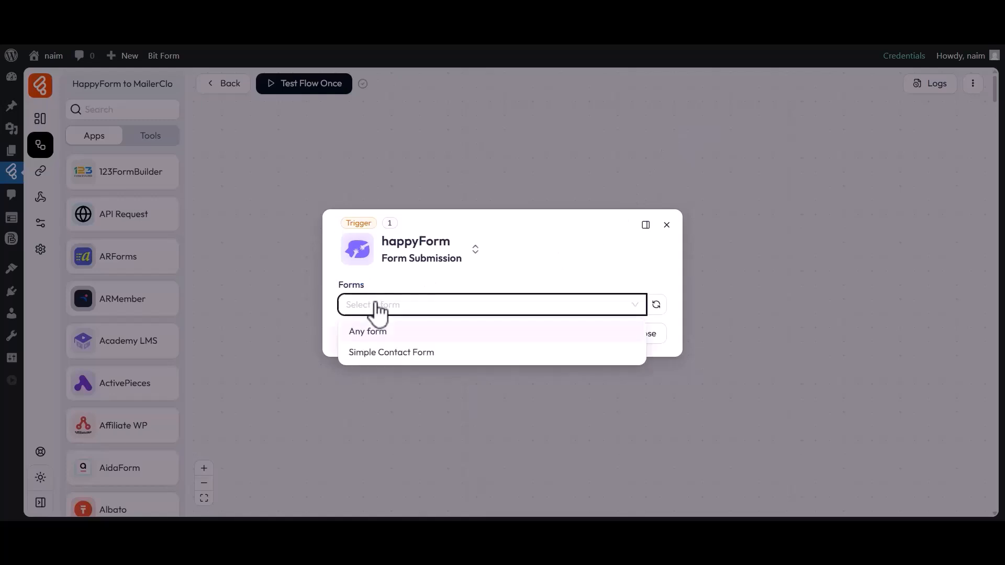
click(373, 351)
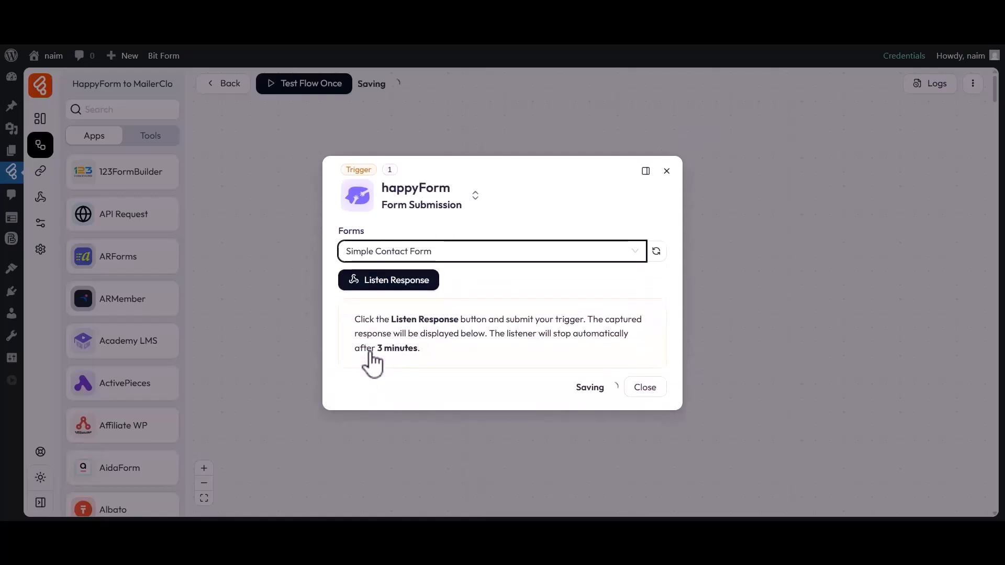
Step: Capture a sample response by submitting the form with first name Bit and last name Apps
click(381, 285)
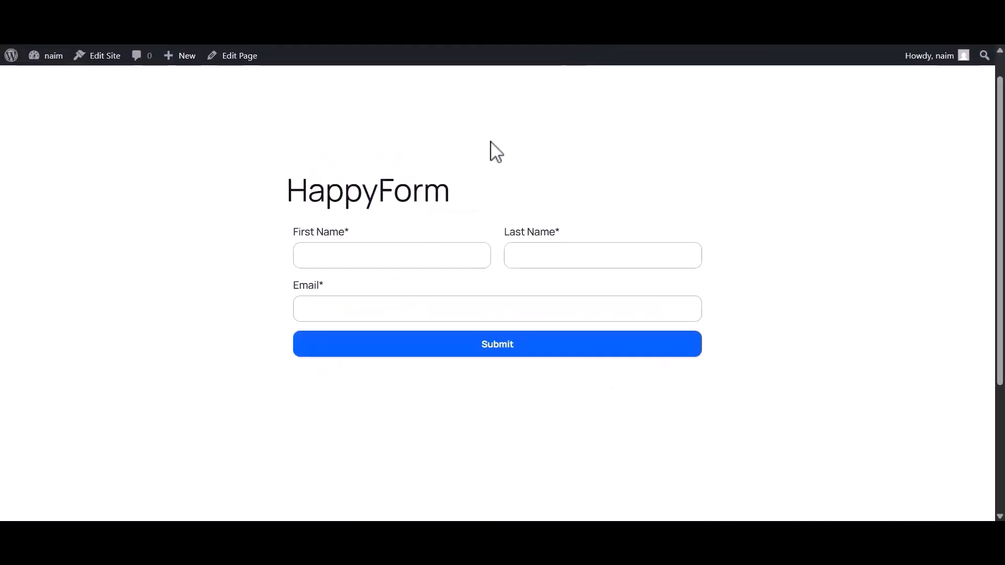
click(369, 258)
text(Bit)
click(541, 261)
text(Apps)
click(404, 309)
click(496, 350)
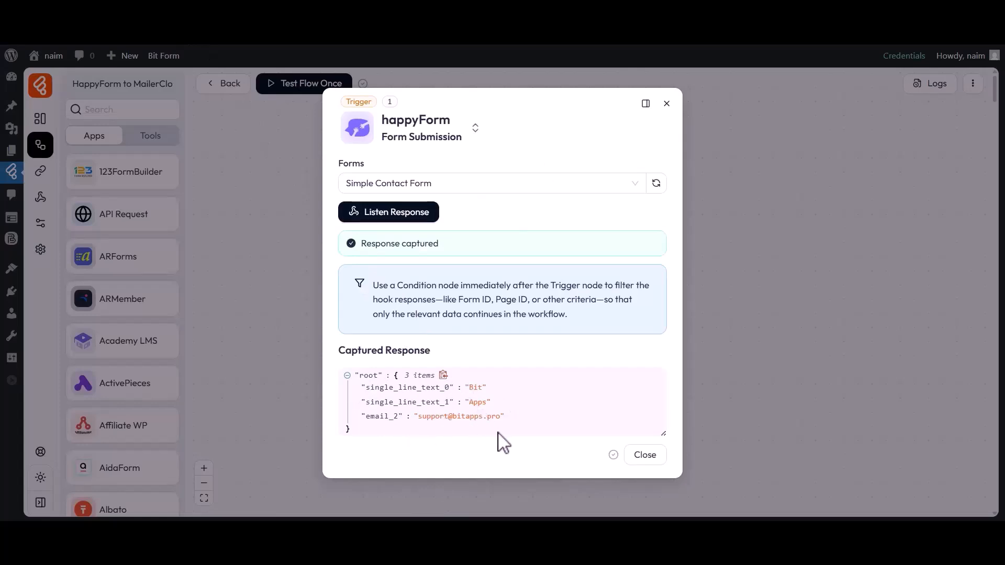
click(640, 456)
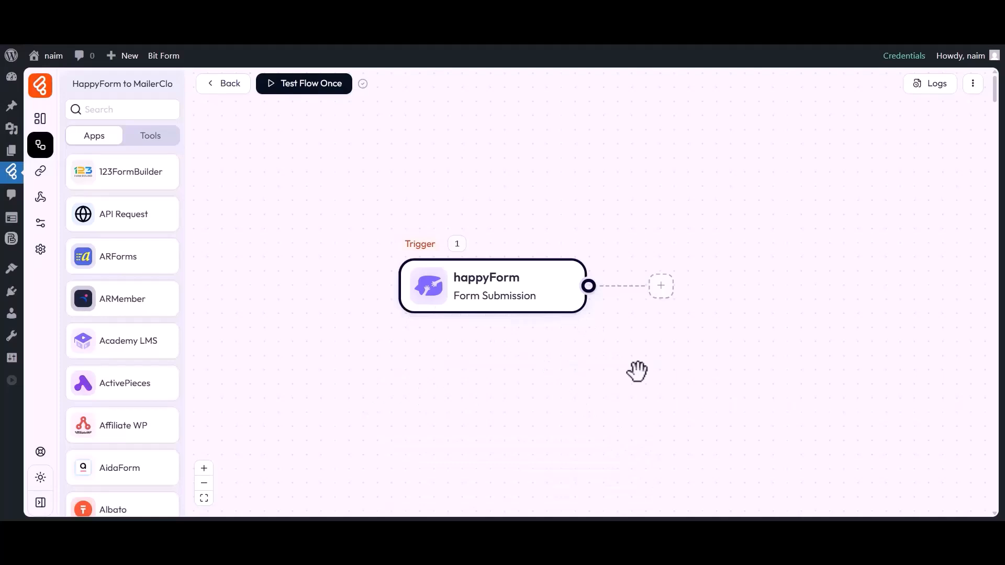
Step: Add a MailerCloud Create Contact action after the trigger and list its available connections
click(662, 286)
click(704, 295)
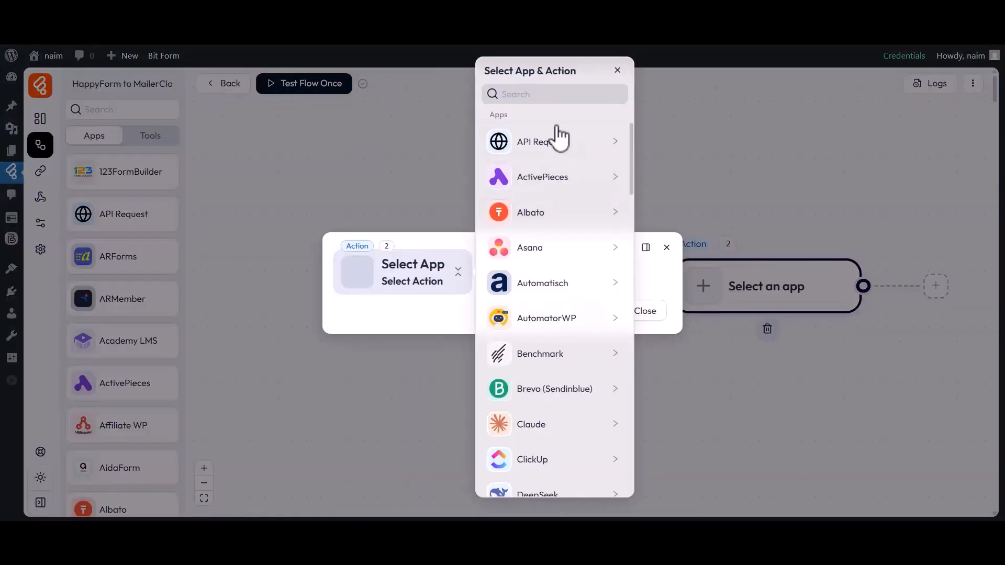
click(522, 95)
text(MailerCloud)
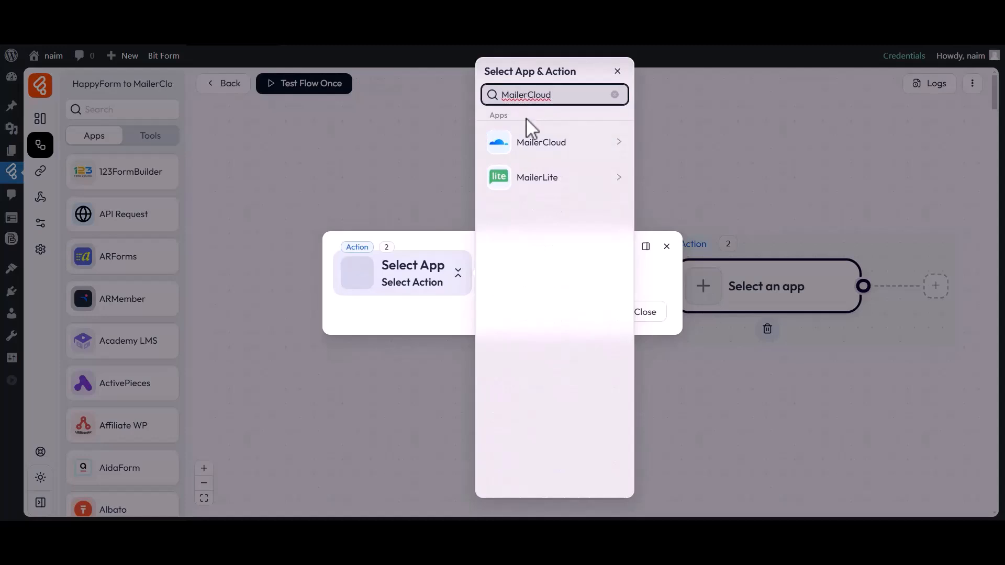
click(536, 152)
click(670, 145)
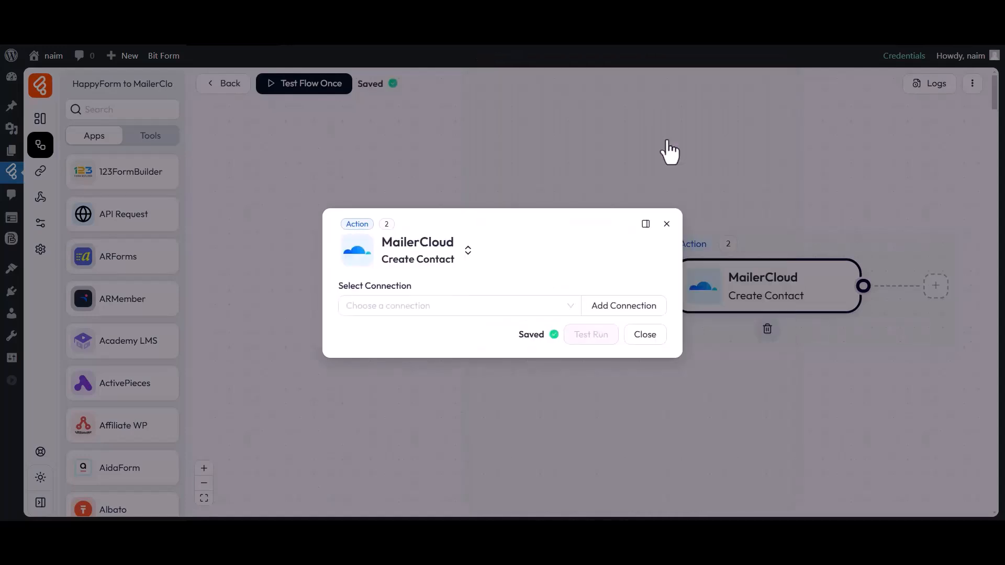
drag(339, 287, 412, 287)
click(391, 308)
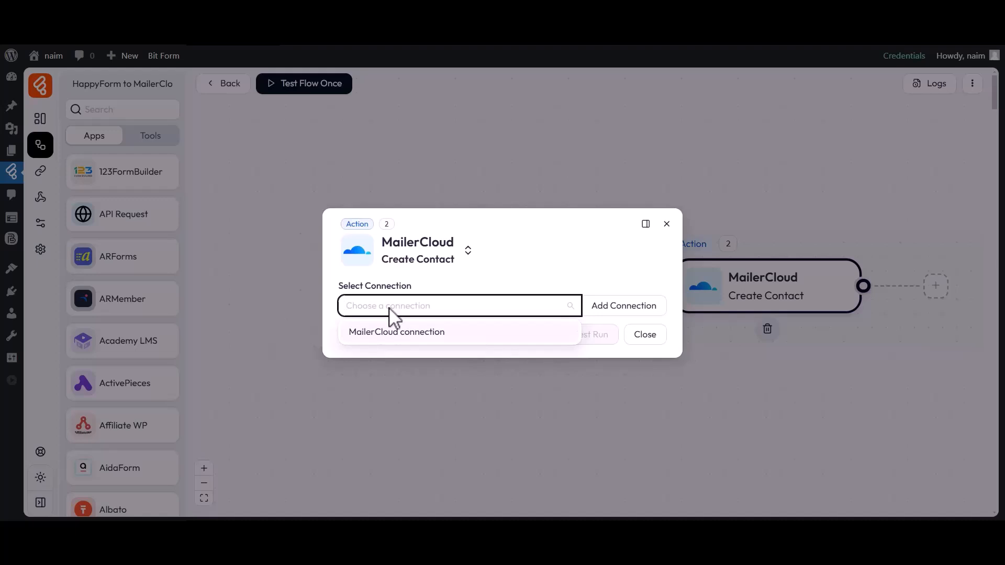
Step: Start a new MailerCloud connection named 'MailerCloud connection 1' and focus its Value field
click(619, 306)
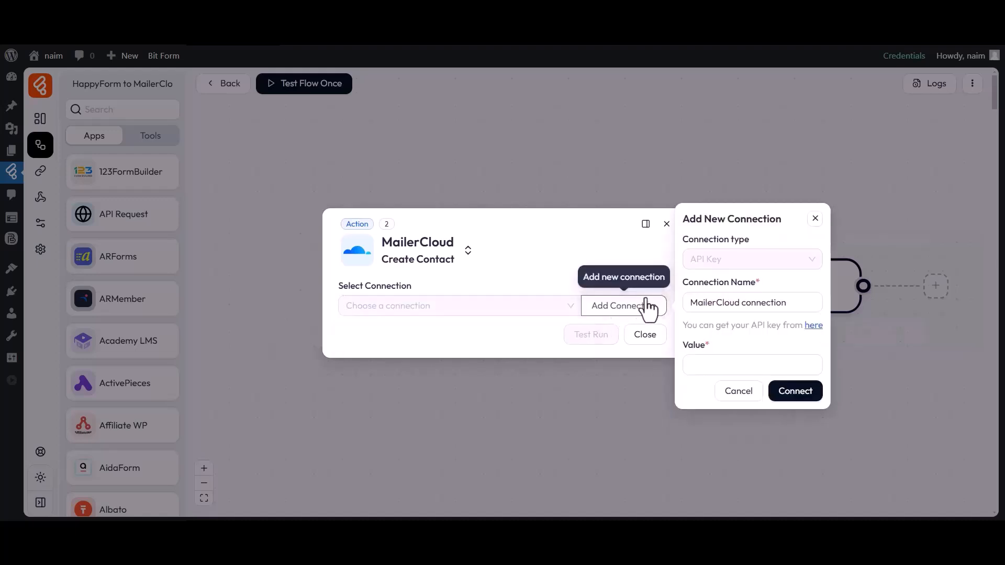
drag(684, 286, 742, 284)
click(744, 294)
drag(690, 307, 789, 308)
click(789, 308)
text(1)
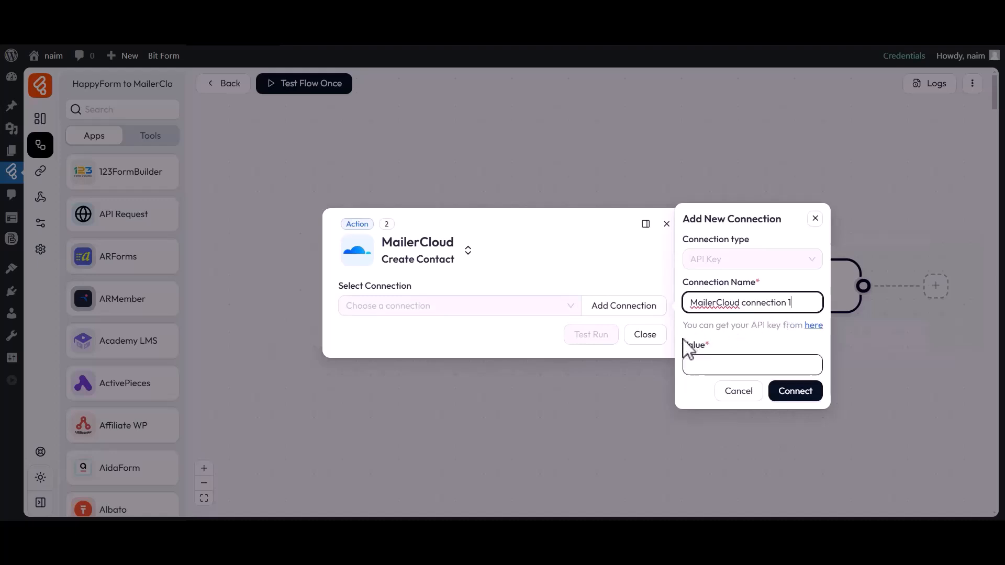
drag(686, 346, 704, 347)
click(710, 352)
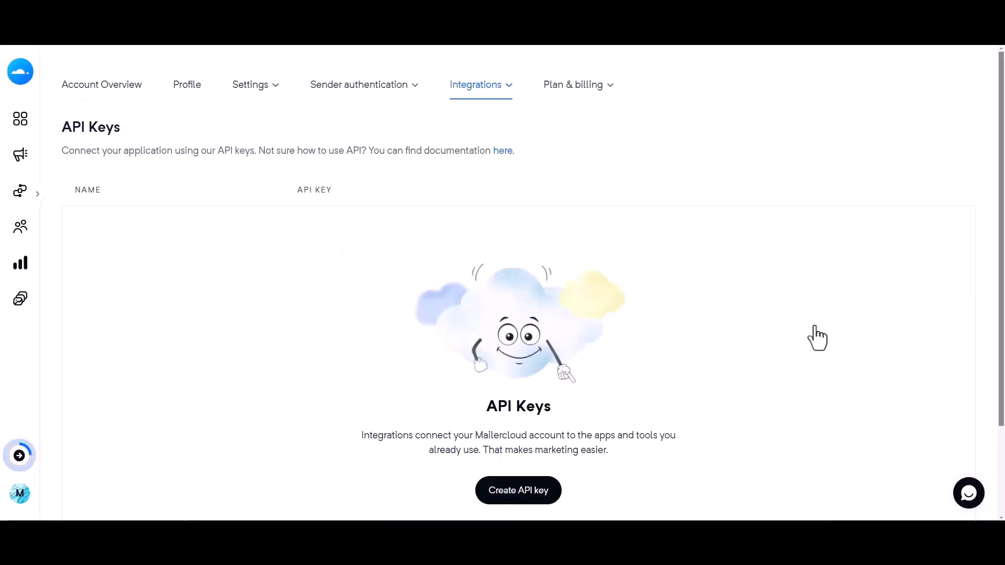
Step: Generate a MailerCloud API key named 'For Bit Flows' and copy it
click(813, 325)
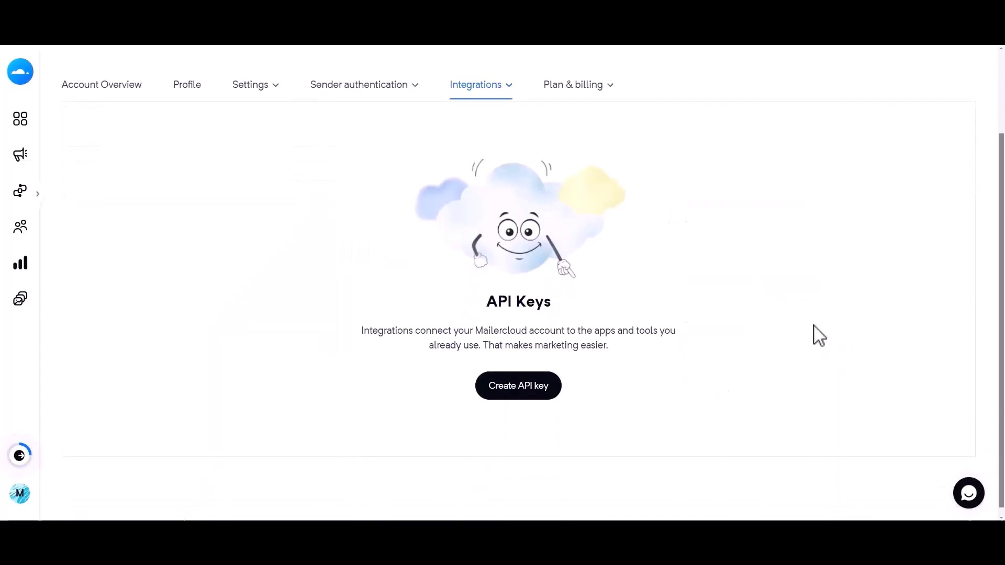
click(517, 388)
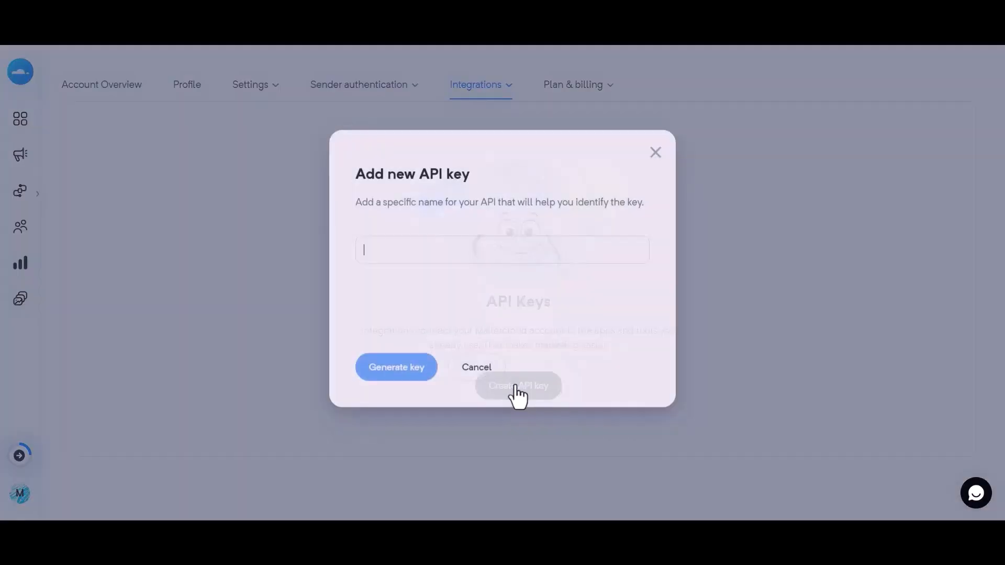
text(For Bit Flows)
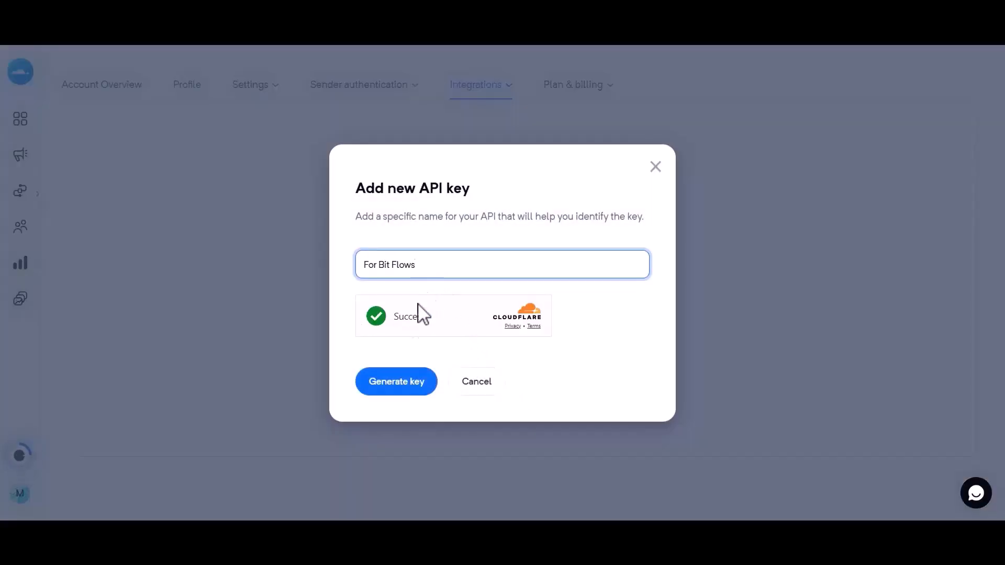
click(391, 377)
drag(395, 299, 616, 299)
click(503, 360)
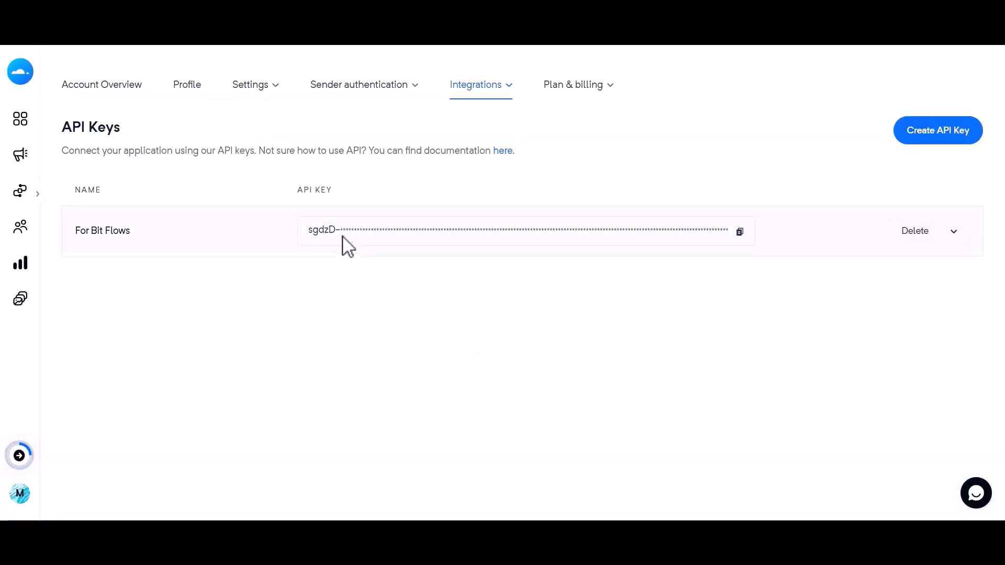
click(739, 231)
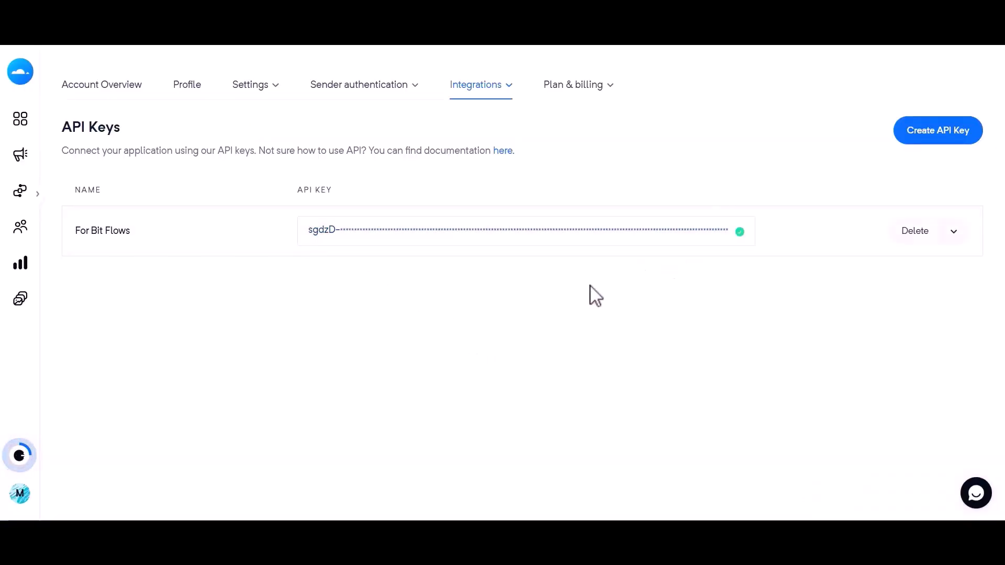
Step: Paste the copied API key into the connection's Value field and connect
click(436, 26)
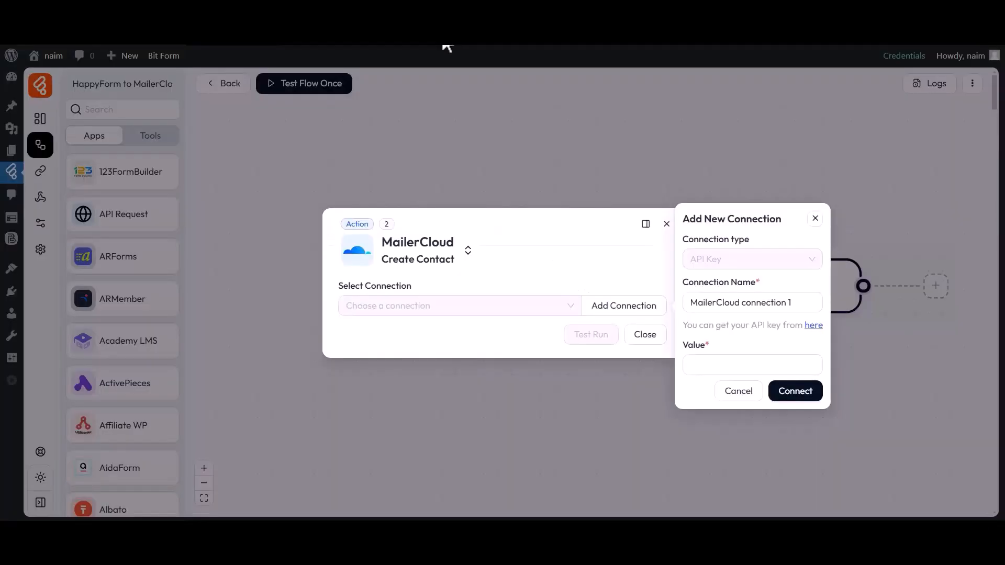
click(690, 356)
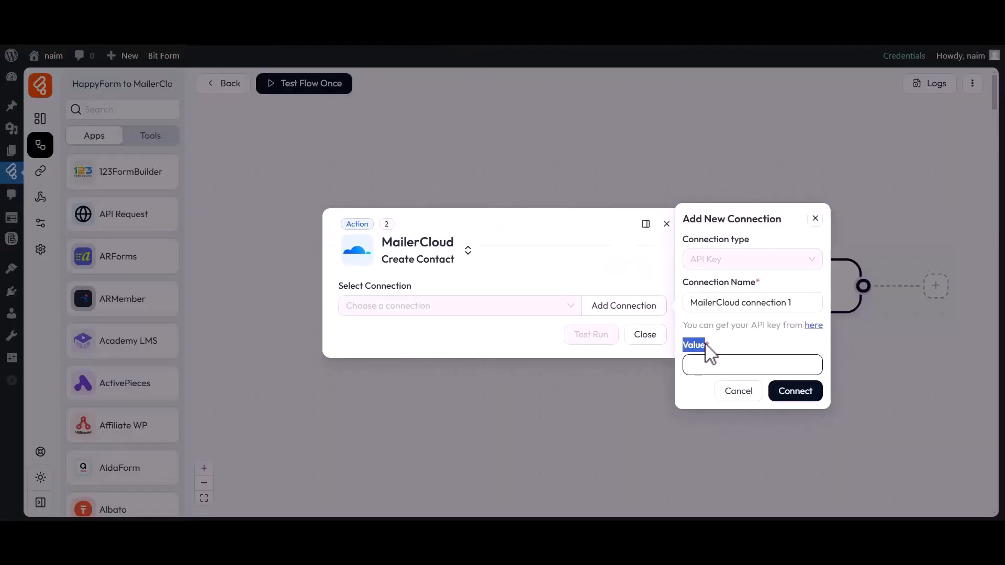
key(ctrl+v)
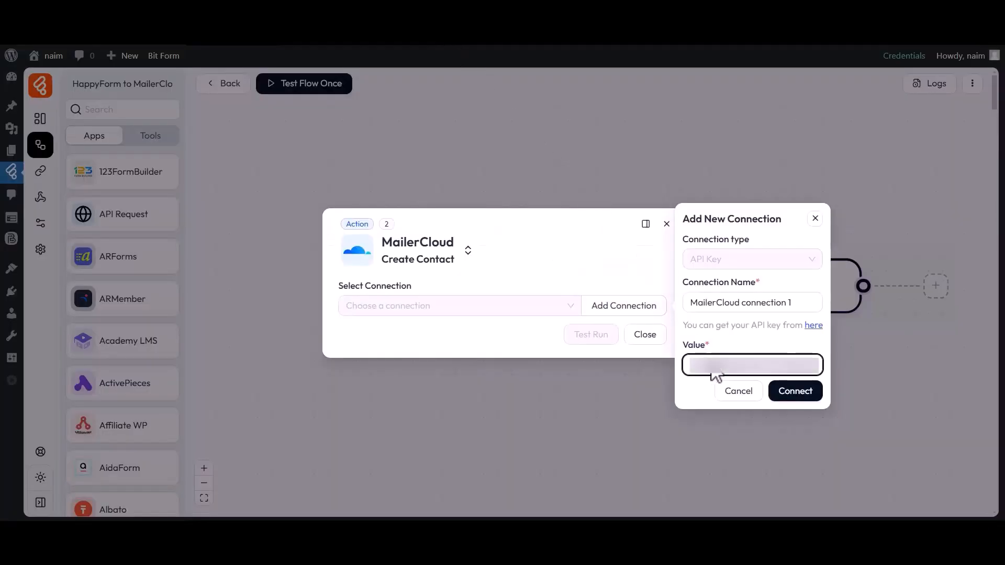
click(790, 398)
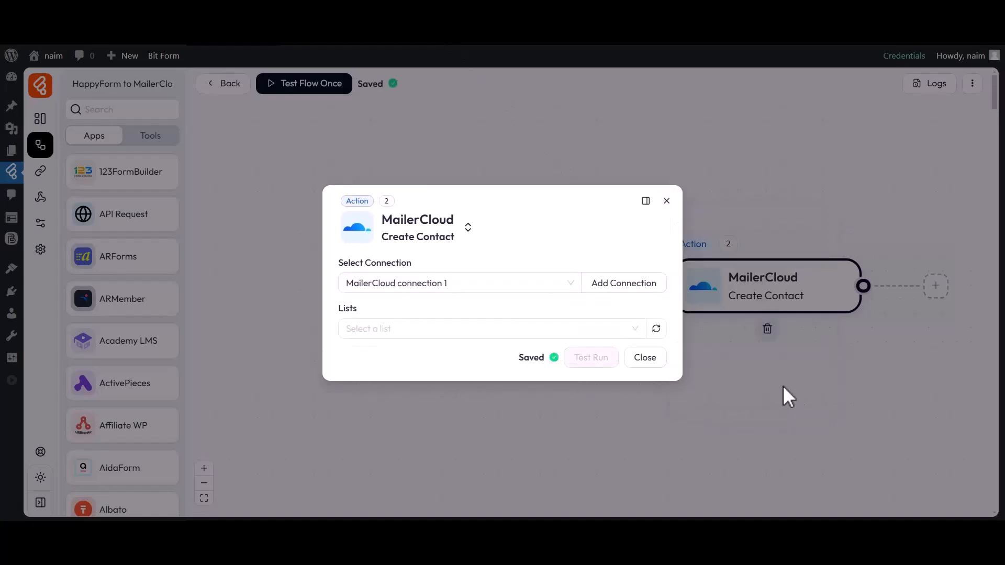
Step: Select 'MailerCloud connection 2' for the Create Contact action and show its lists
drag(338, 263, 361, 261)
click(414, 276)
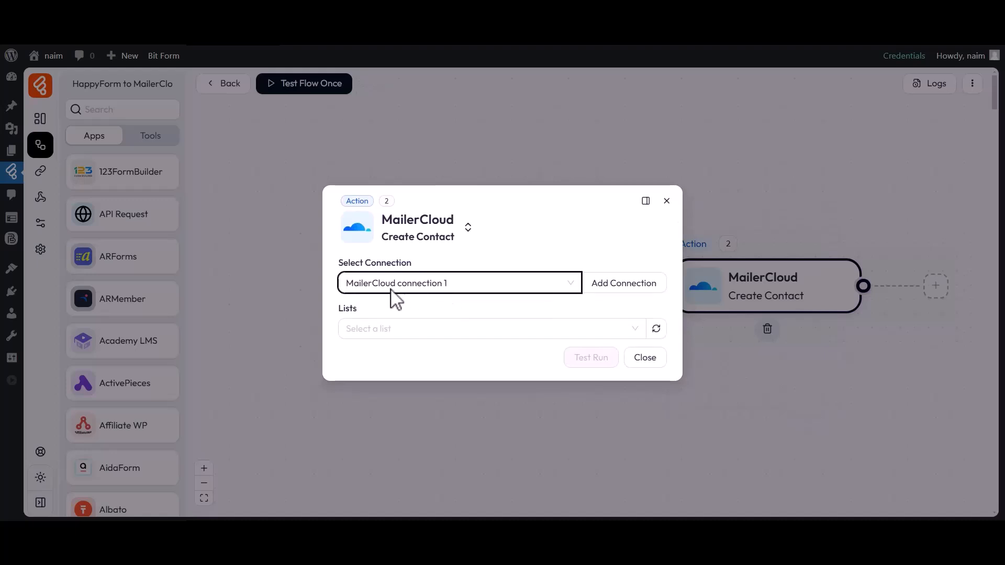
click(377, 307)
click(359, 325)
click(380, 329)
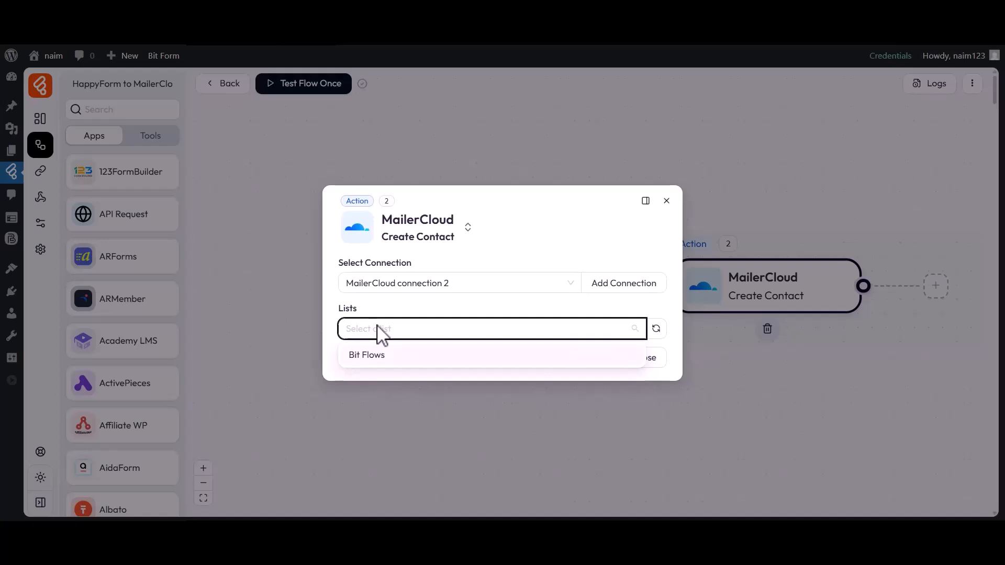
Step: Add contacts to the Bit Flows list and tag them with Tag-1
click(371, 355)
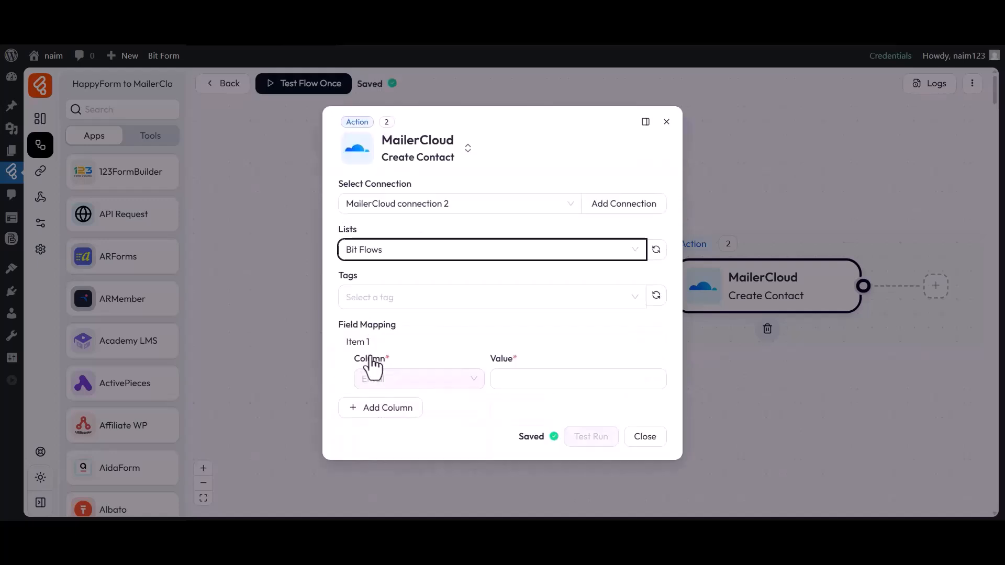
click(358, 294)
click(366, 326)
click(335, 312)
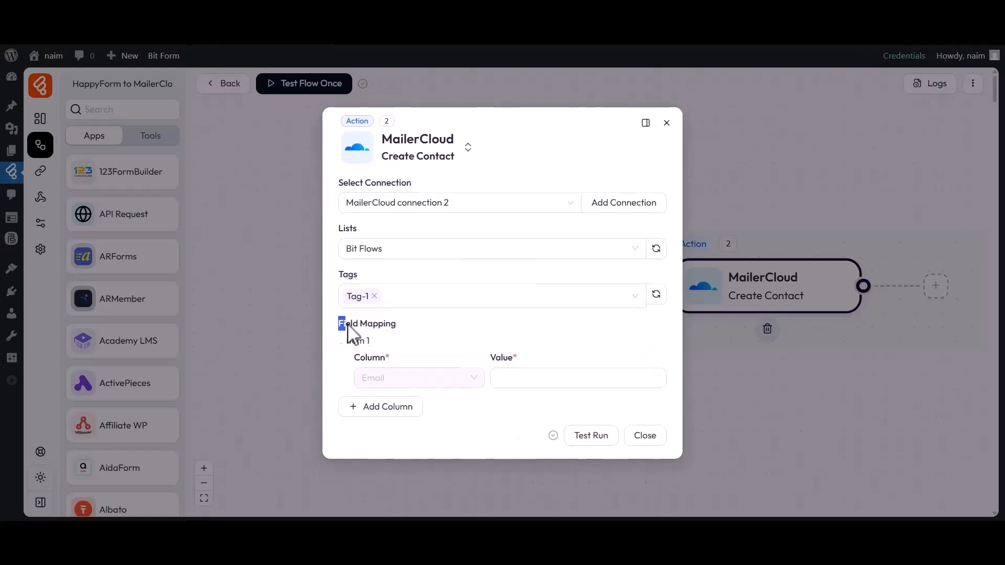
Step: Map email_2 to Email and single_line_text_0 to First name
click(503, 378)
click(734, 427)
click(380, 407)
click(382, 411)
scroll(417, 355, down, 5)
click(388, 387)
click(554, 409)
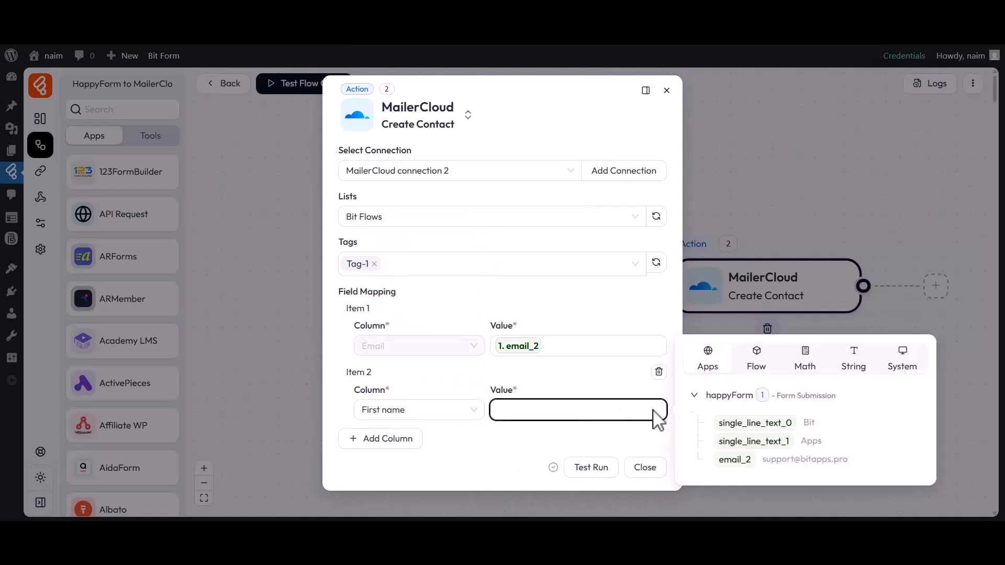
click(754, 423)
Step: Map single_line_text_1 to Last name and close the Create Contact settings
click(374, 440)
click(377, 442)
scroll(426, 370, down, 5)
click(386, 376)
click(593, 443)
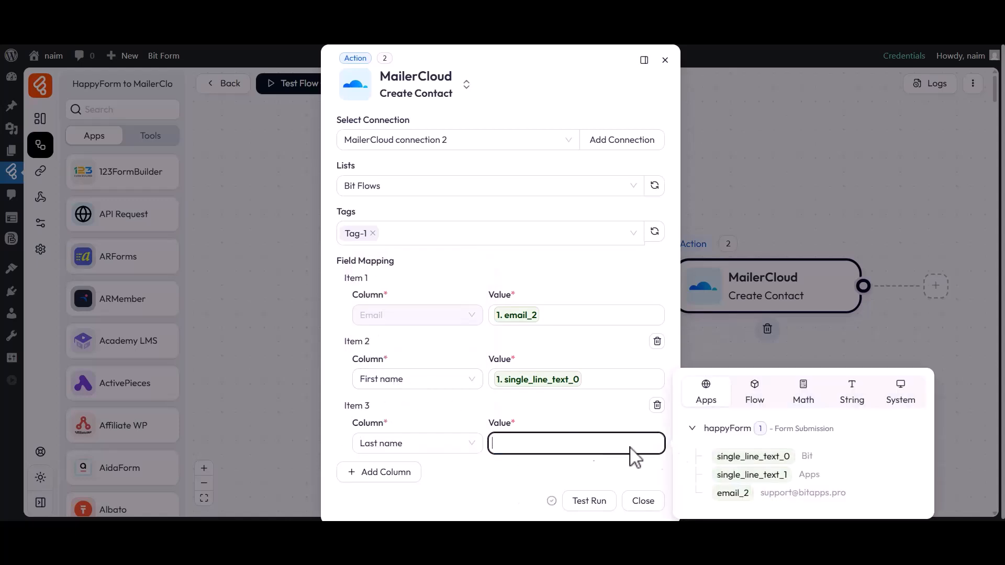
click(756, 474)
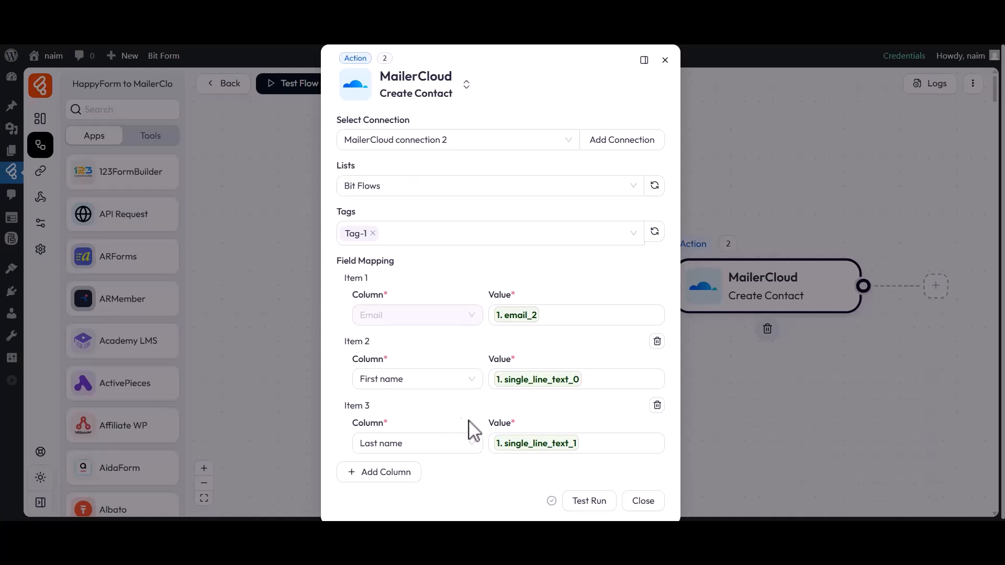
click(642, 500)
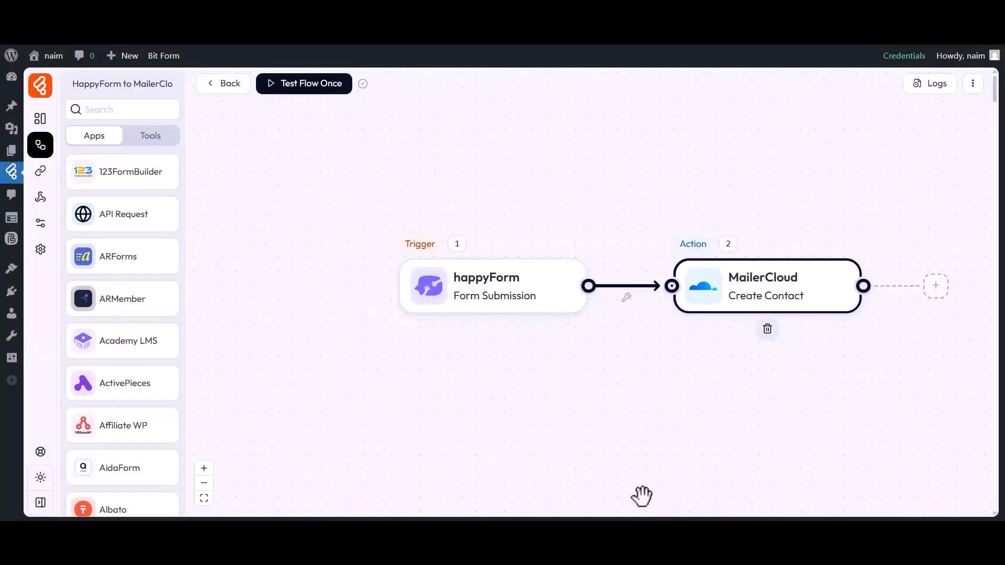
click(277, 92)
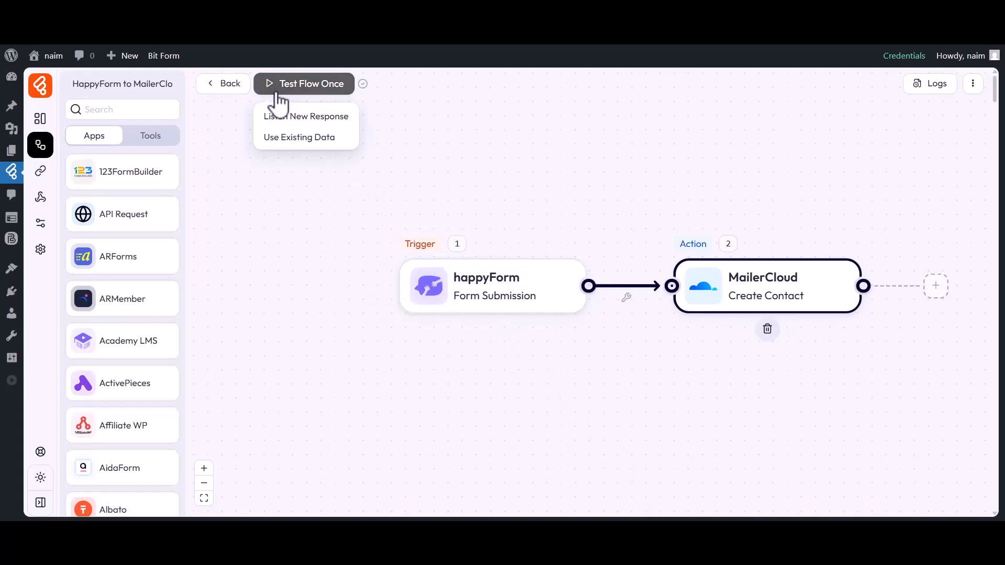
Step: Listen for a new response and submit the HappyForm entry with First Name Bit, Last Name Apps and an email
click(277, 117)
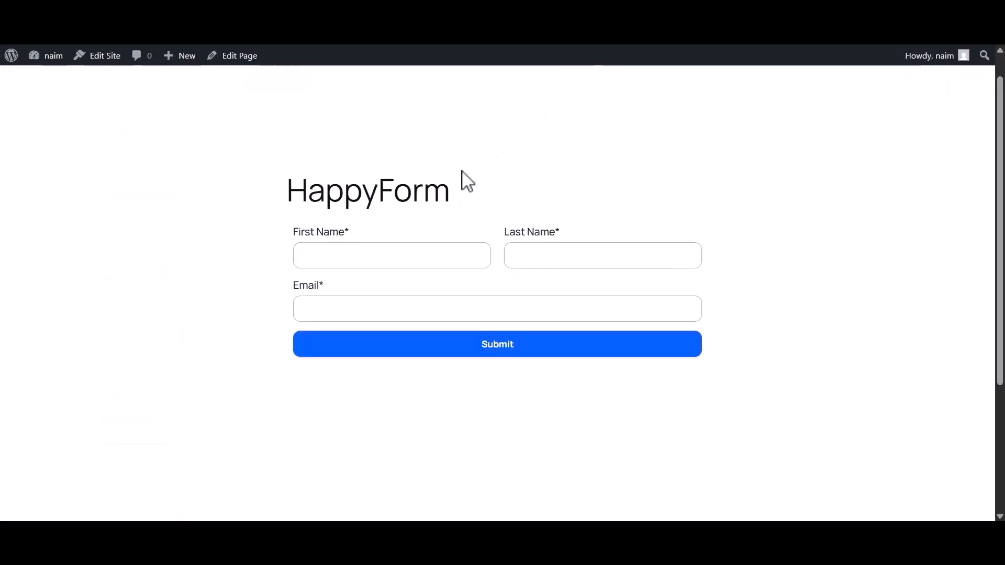
click(375, 259)
text(Bit)
click(539, 262)
text(Apps)
click(405, 308)
click(494, 349)
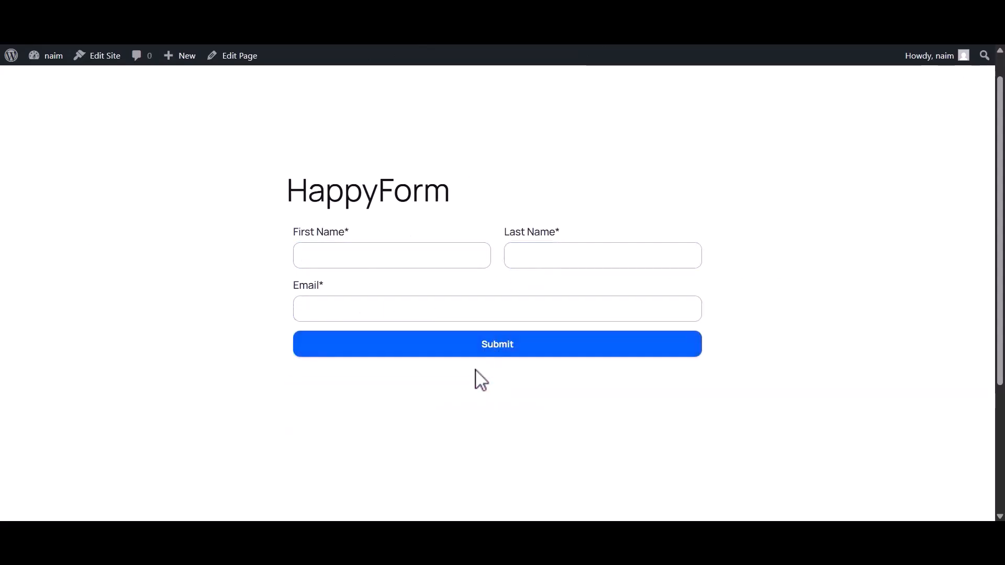
click(592, 13)
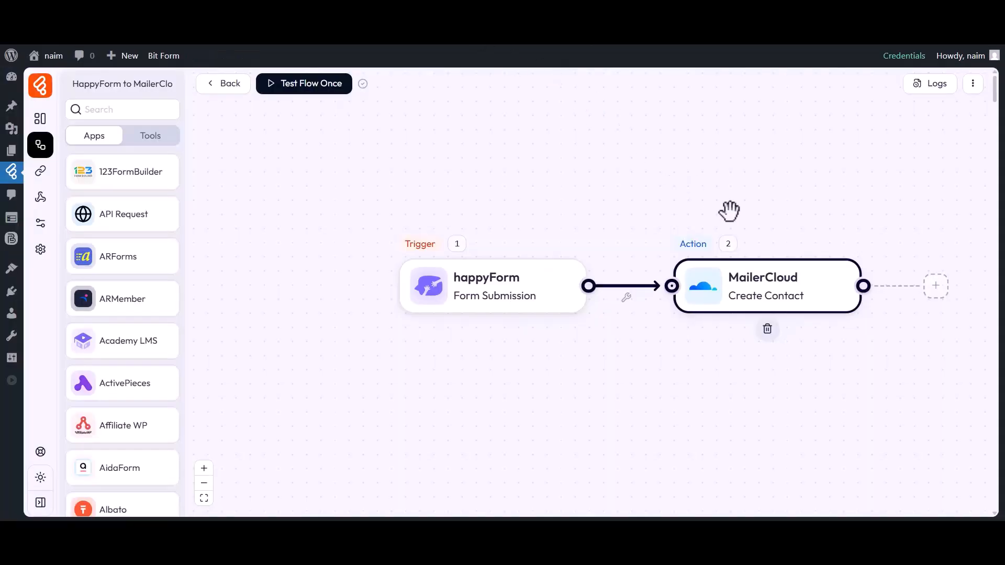
Step: Review the successful run's log details, including the data and tags sent to MailerCloud
click(936, 87)
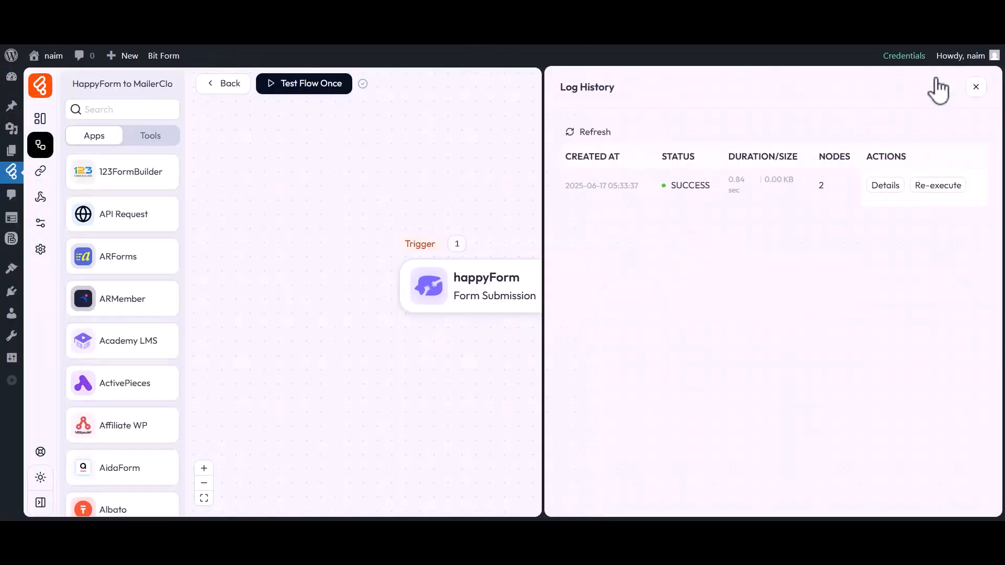
drag(663, 157, 688, 184)
click(884, 185)
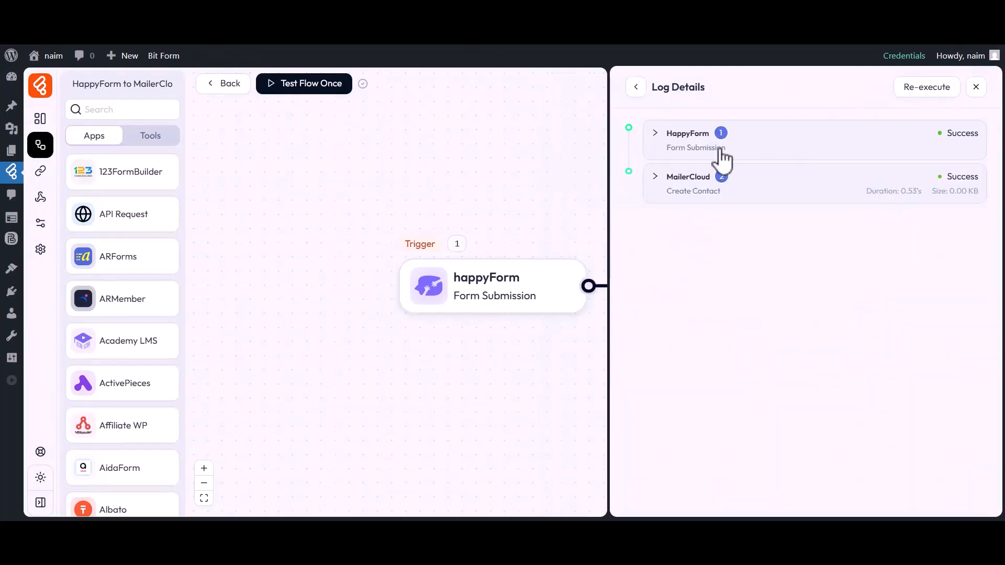
click(689, 180)
click(718, 310)
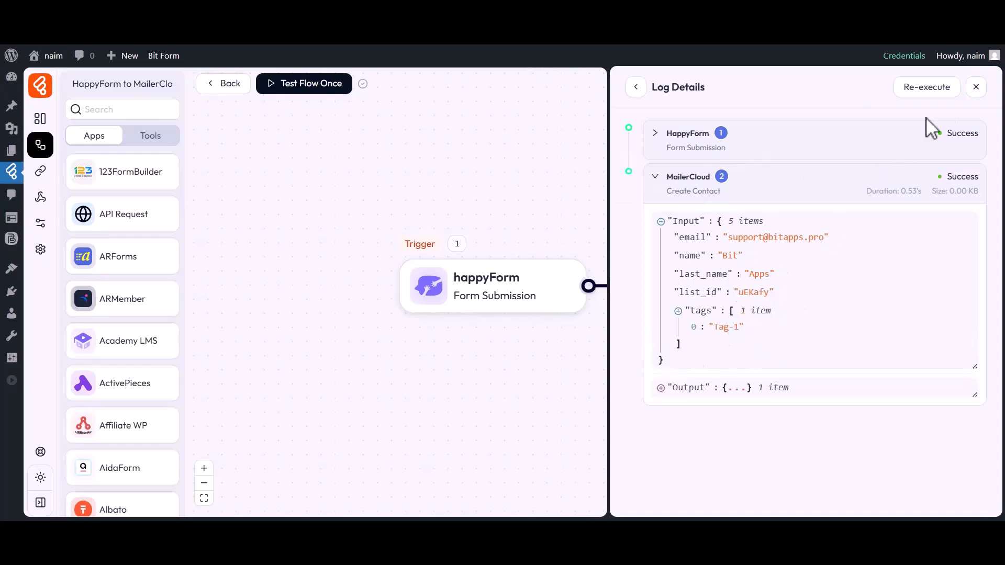
click(975, 87)
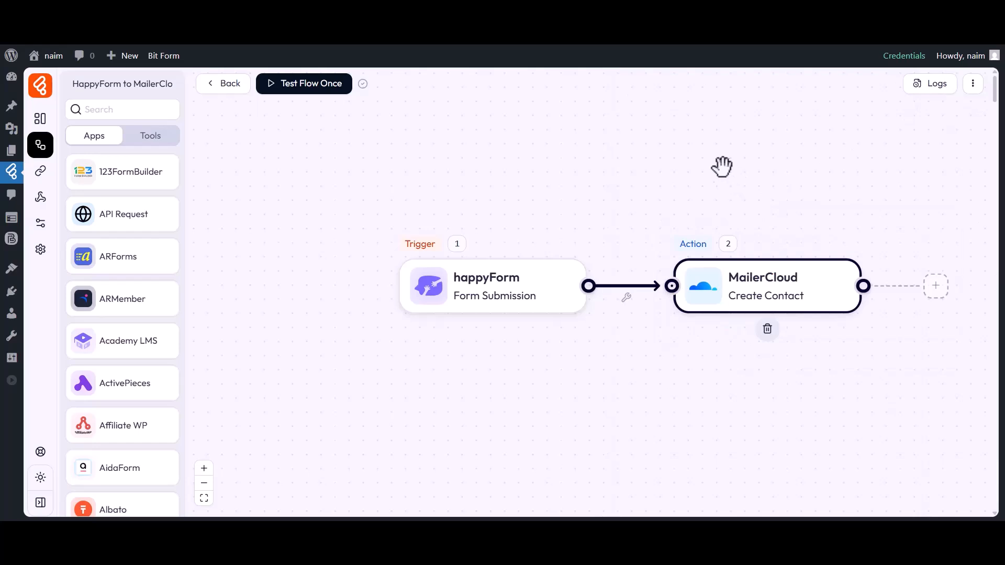
Step: Show the Bit Flows list's contacts in MailerCloud, including the new Bit Apps contact
click(572, 13)
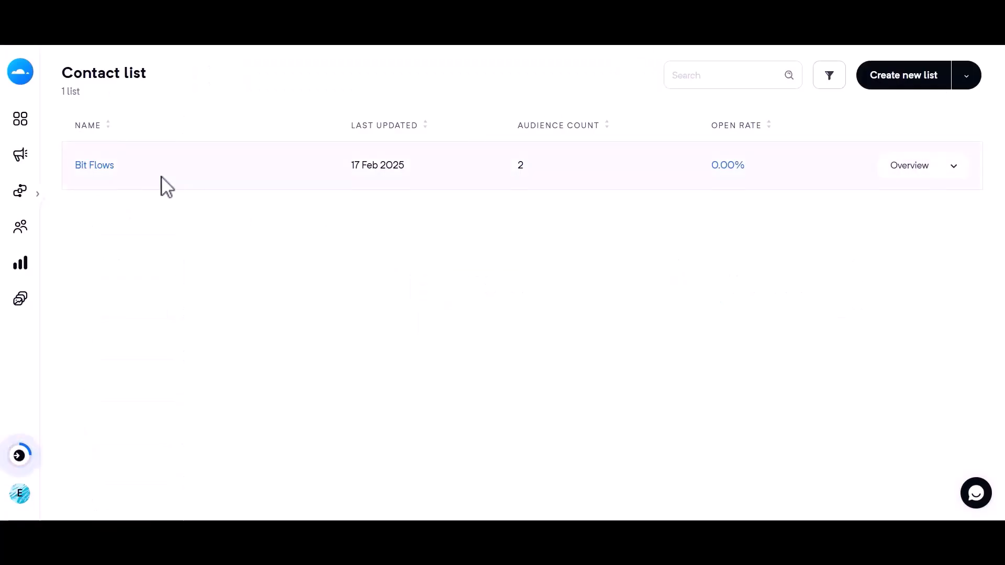
click(91, 165)
click(252, 147)
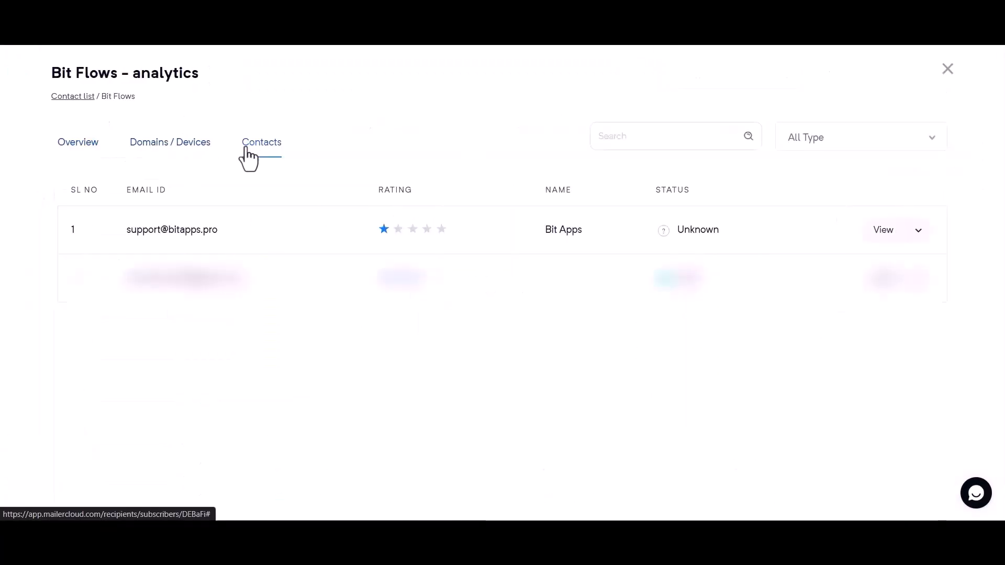